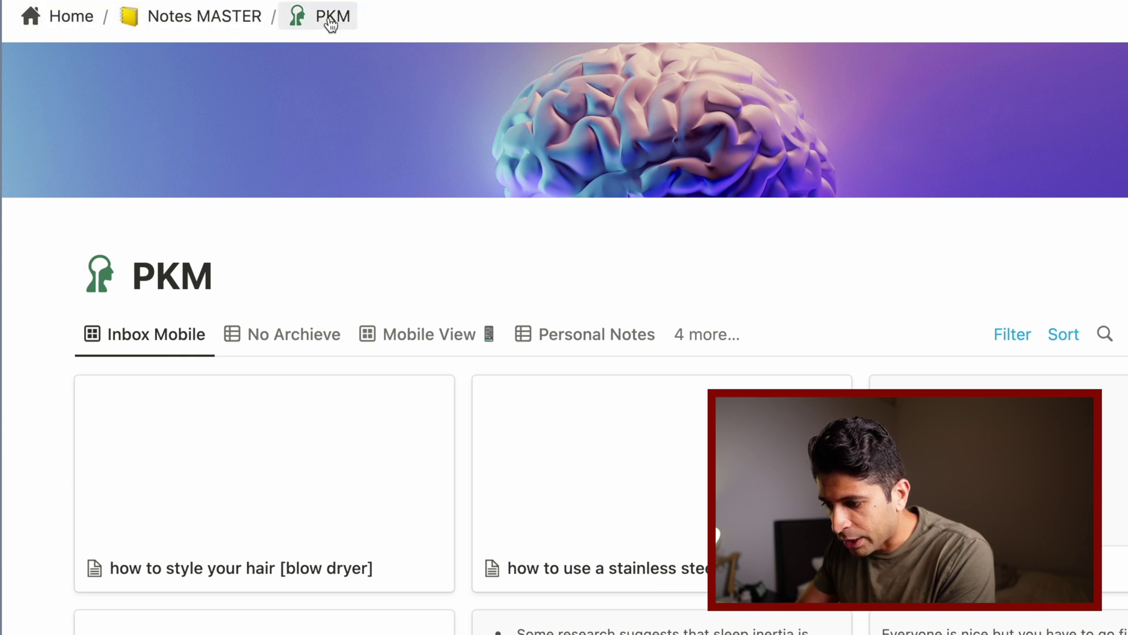
# Go from Notes MASTER to the PKM page and open the 'how to use a stainless steel pan' note twice.
pyautogui.click(209, 23)
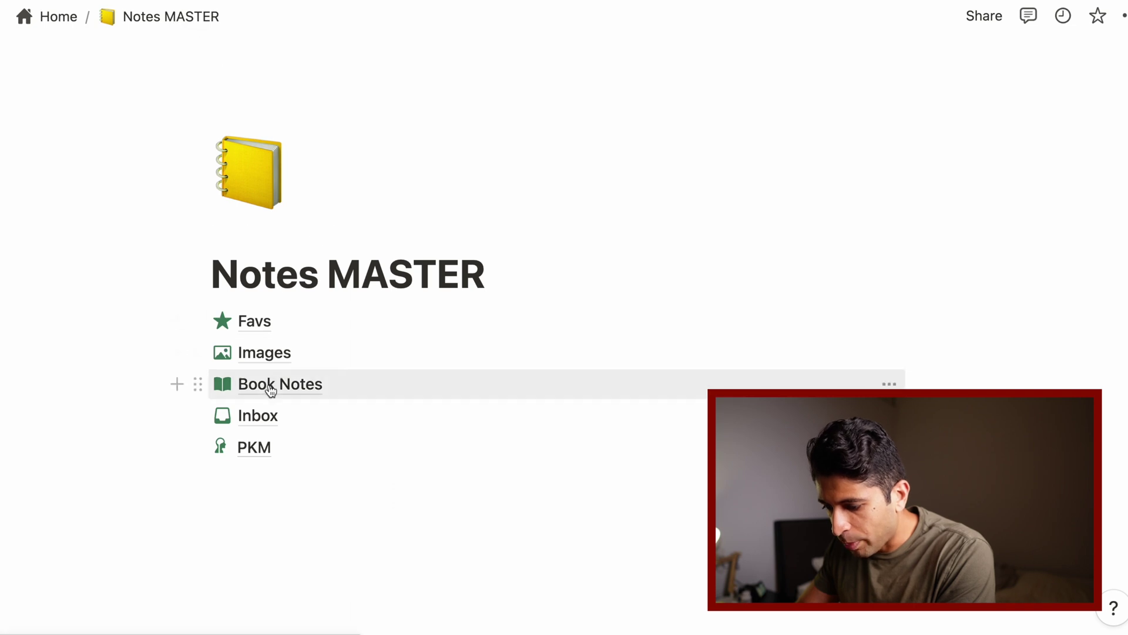
pyautogui.click(260, 453)
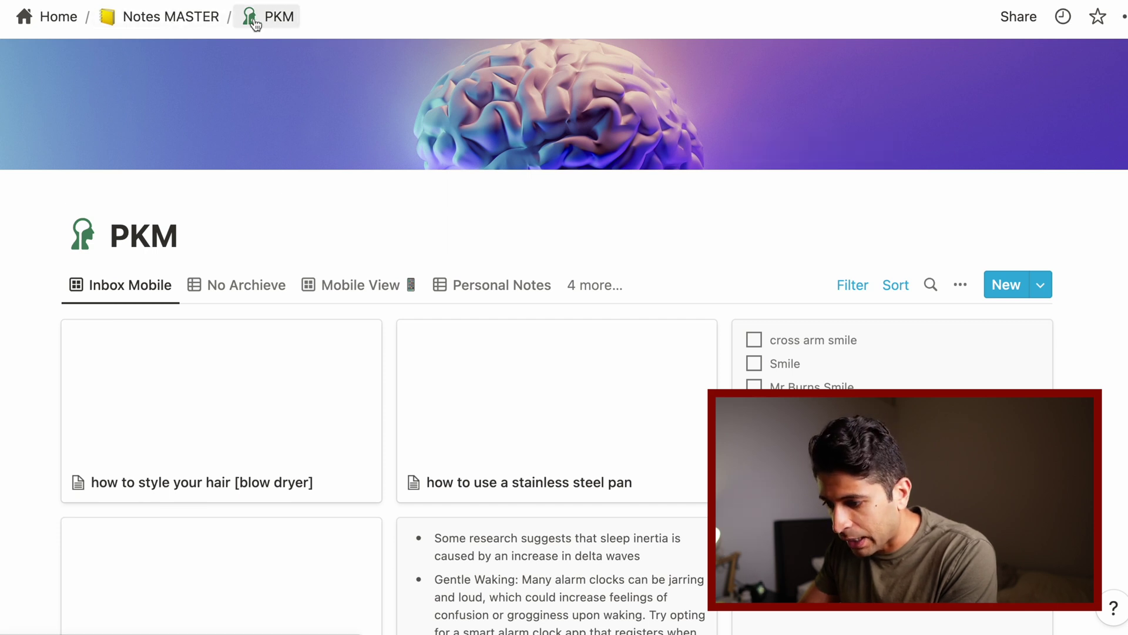
pyautogui.click(524, 398)
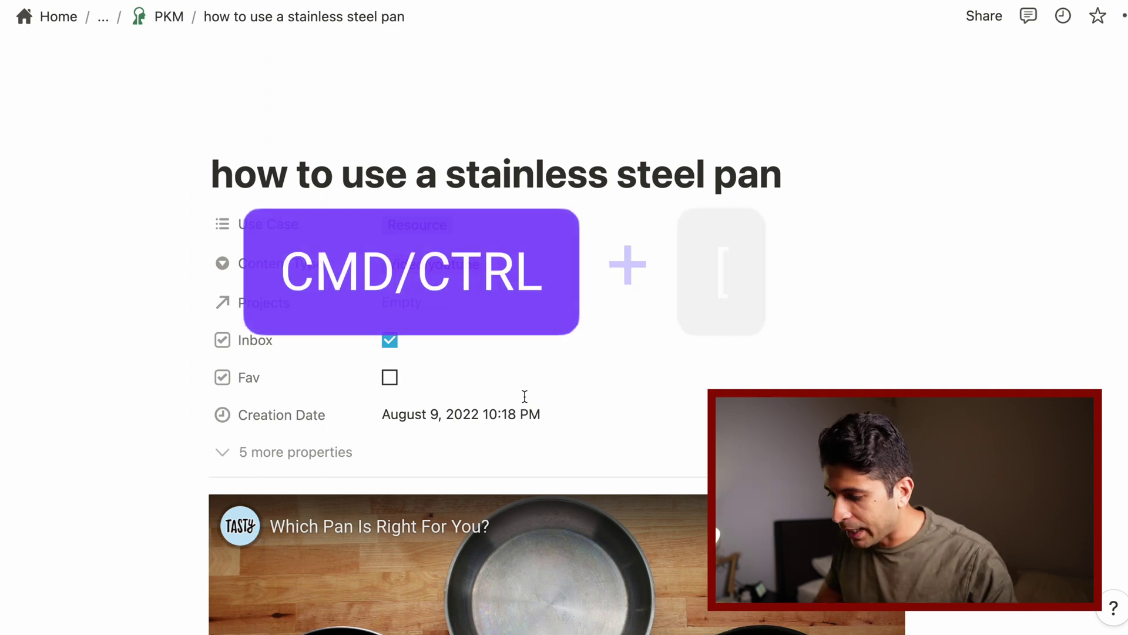
pyautogui.press('super+bracketleft')
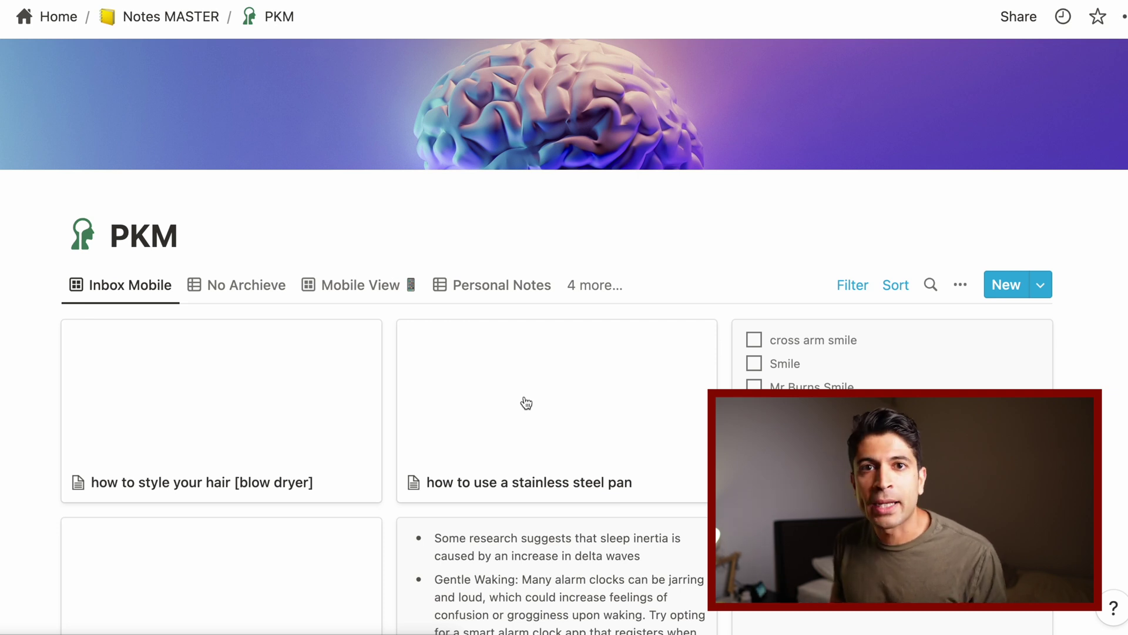
pyautogui.click(526, 403)
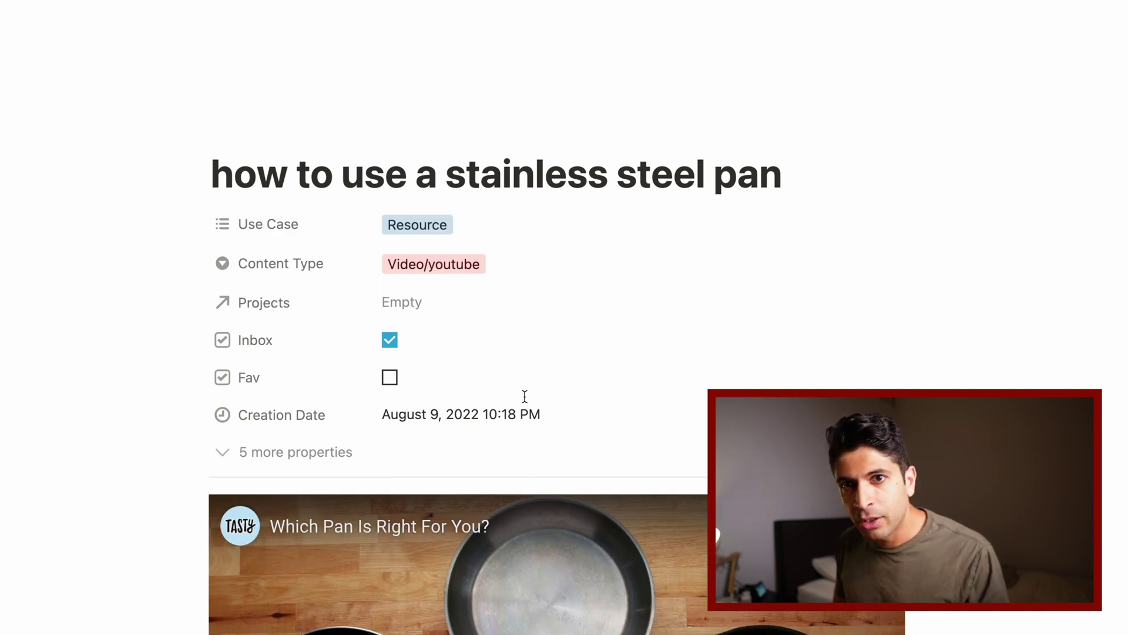
# Back in the PKM gallery, tick the Smile and Wave checkbox on the Thumbnail Poses card.
pyautogui.press('super+bracketleft')
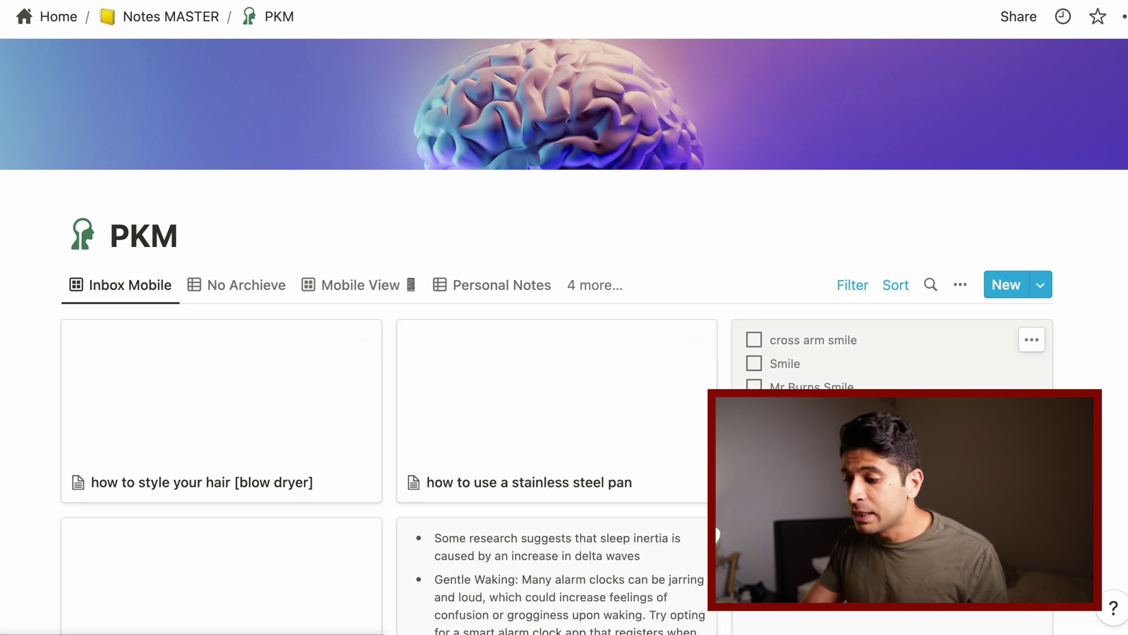
pyautogui.scroll(-3, 849, 358)
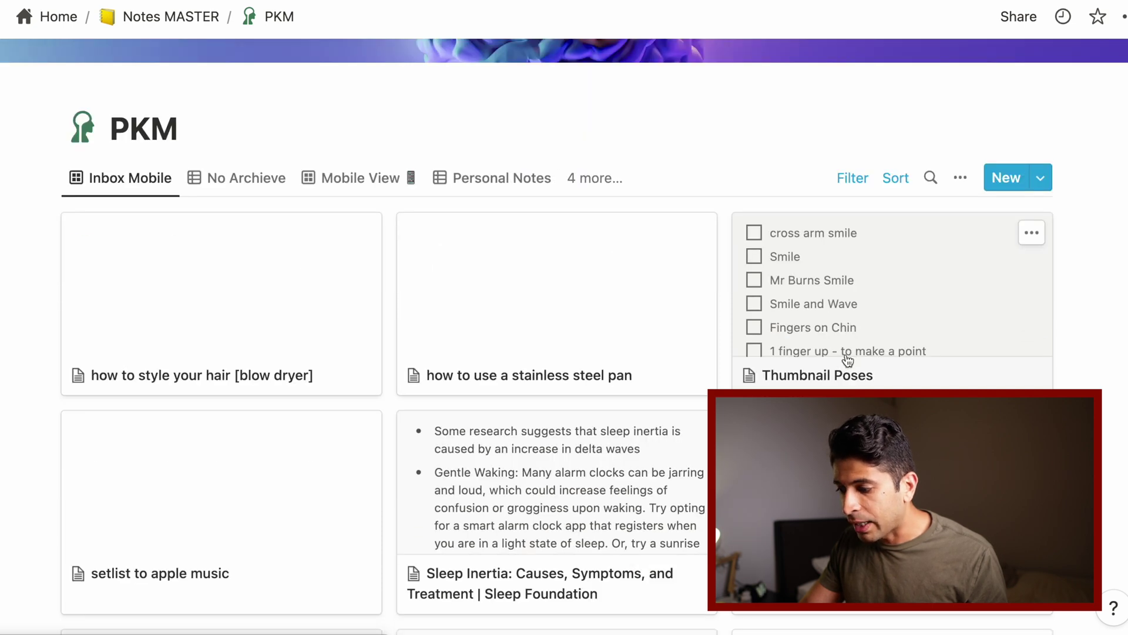
pyautogui.click(754, 303)
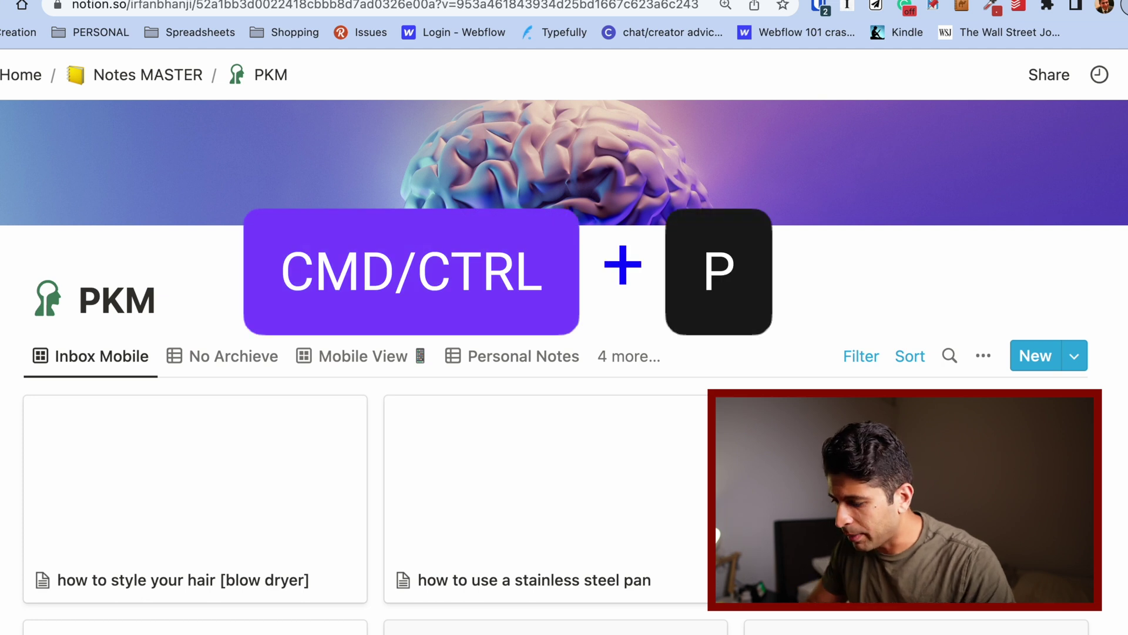
pyautogui.press('super+p')
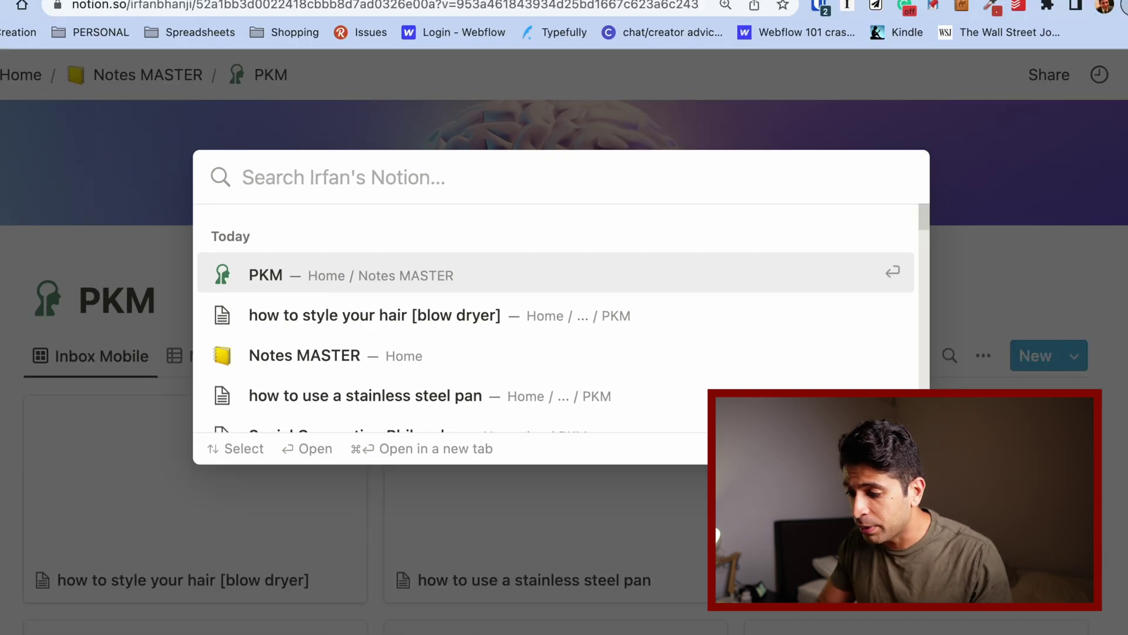
pyautogui.click(319, 276)
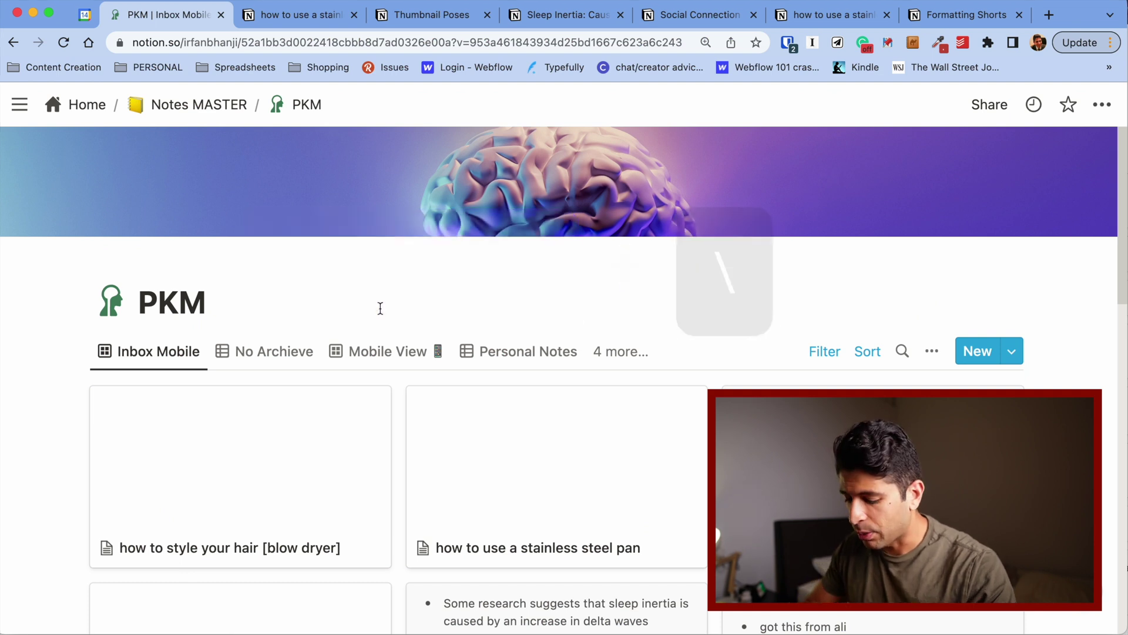
pyautogui.press('super+backslash')
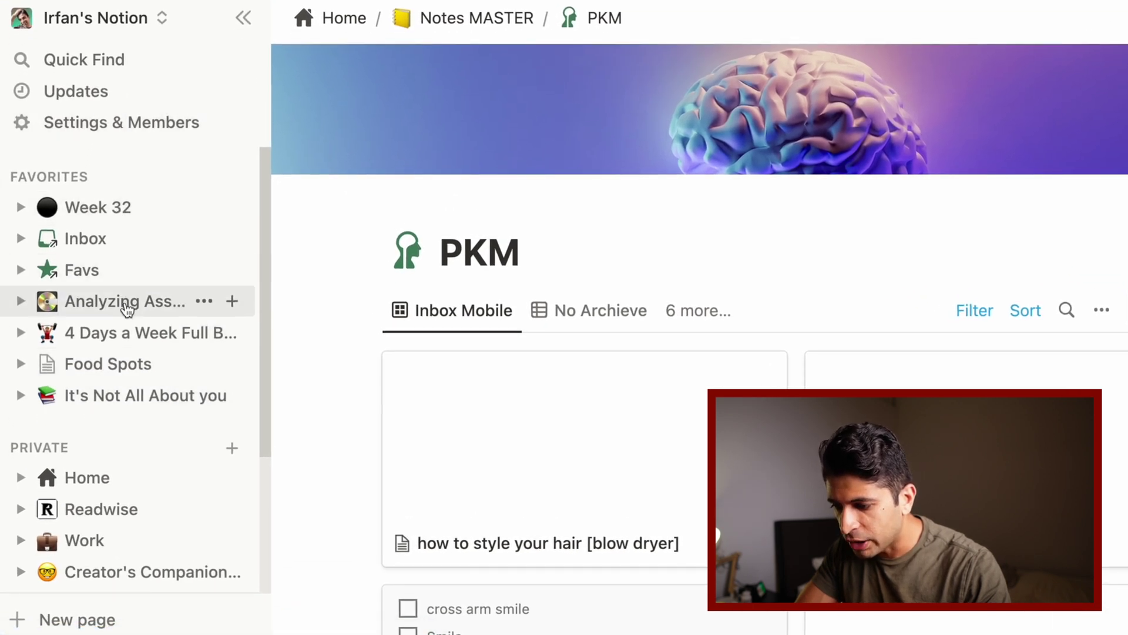
pyautogui.click(244, 20)
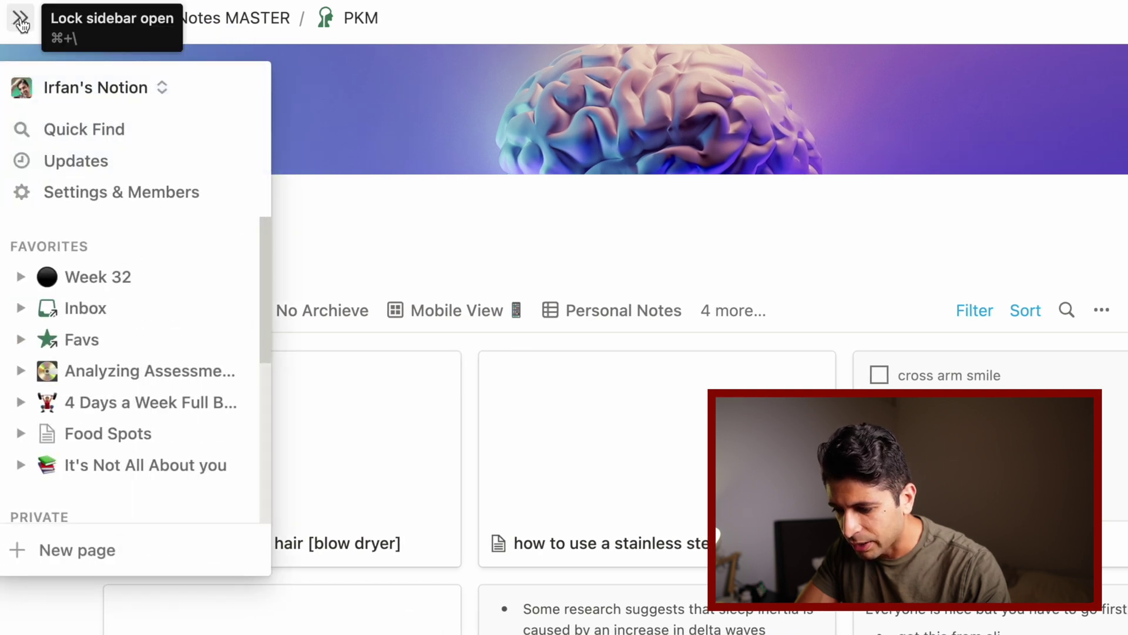
pyautogui.click(21, 22)
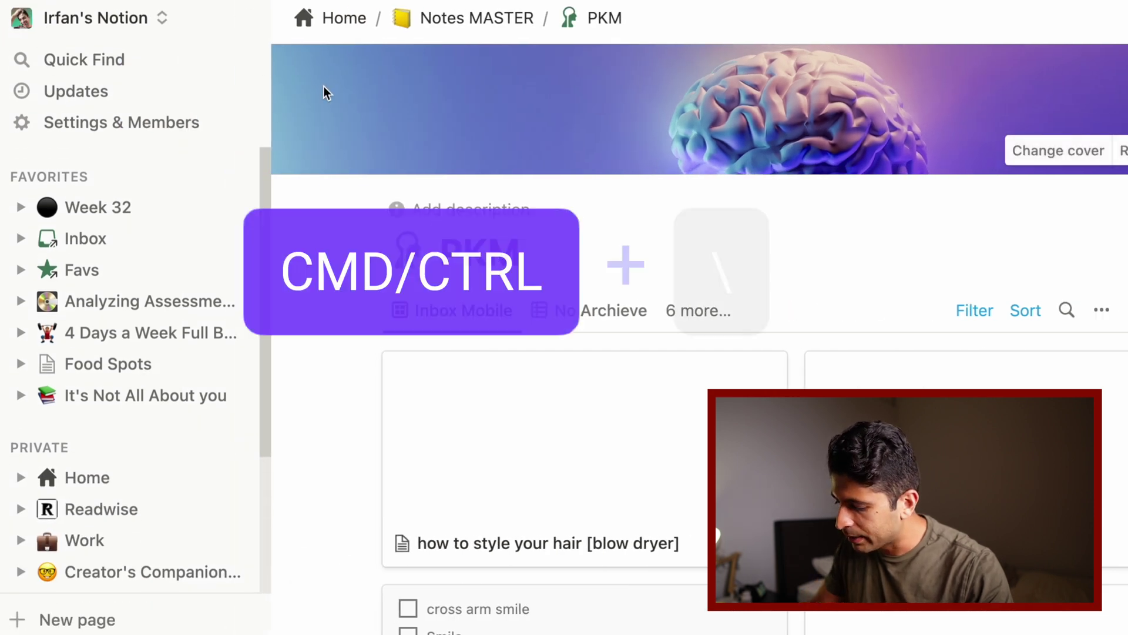
pyautogui.hotkey('ctrl', '\\')
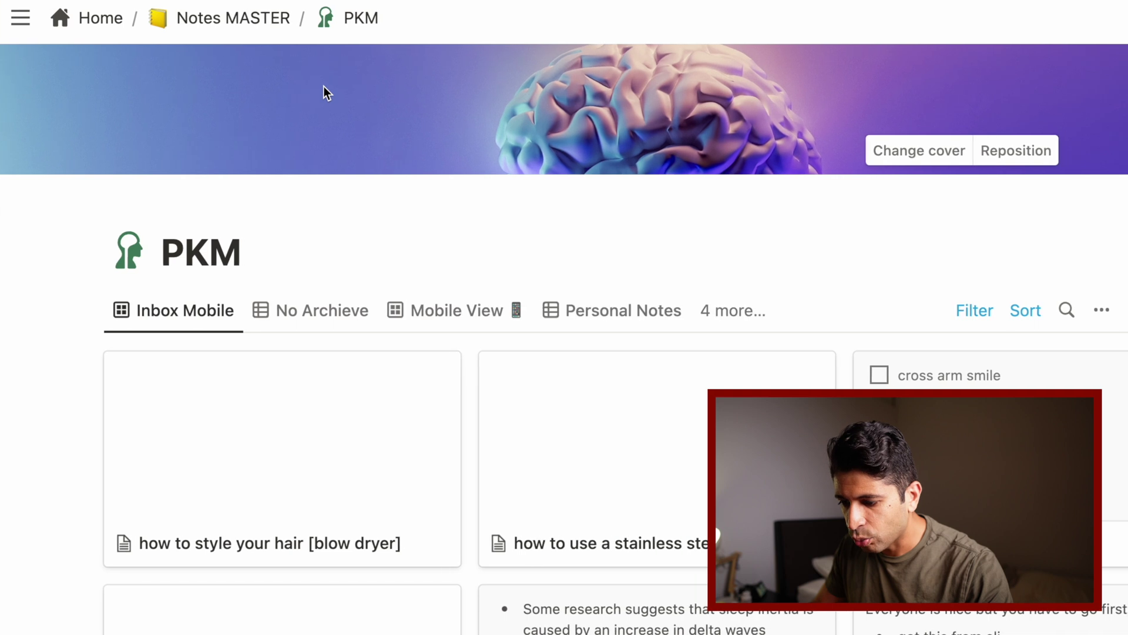
pyautogui.hotkey('ctrl', '\\')
pyautogui.hotkey('ctrl', '\\')
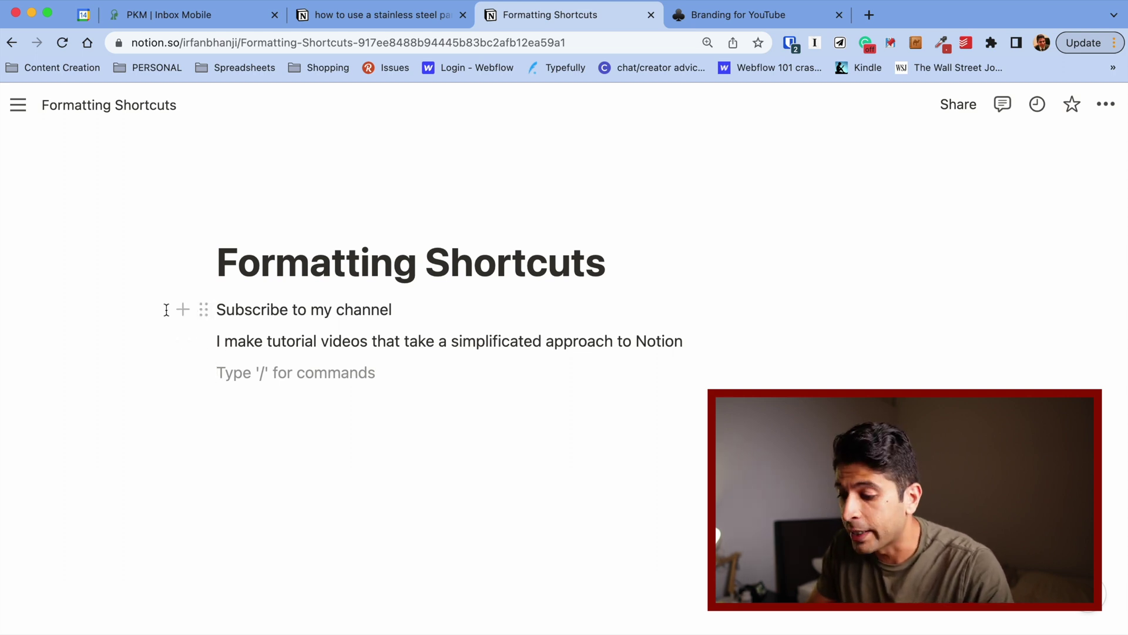
# Select both text lines, dismiss their Turn into options unchanged, and start an empty line below.
pyautogui.moveTo(171, 309); pyautogui.dragTo(230, 330)
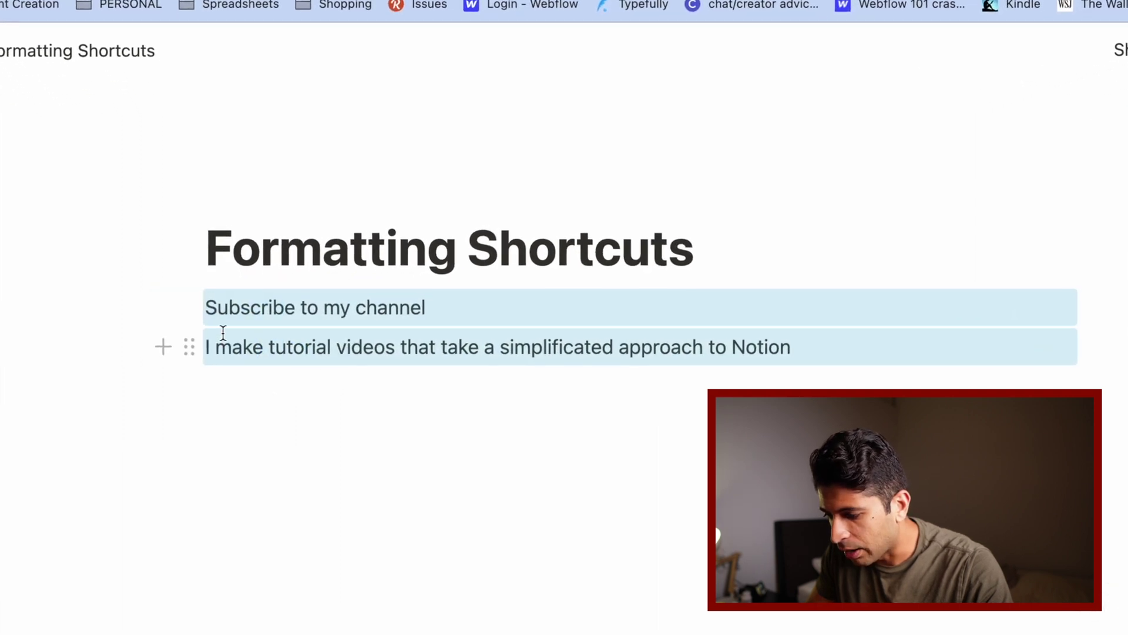
pyautogui.click(187, 338)
pyautogui.moveTo(292, 255)
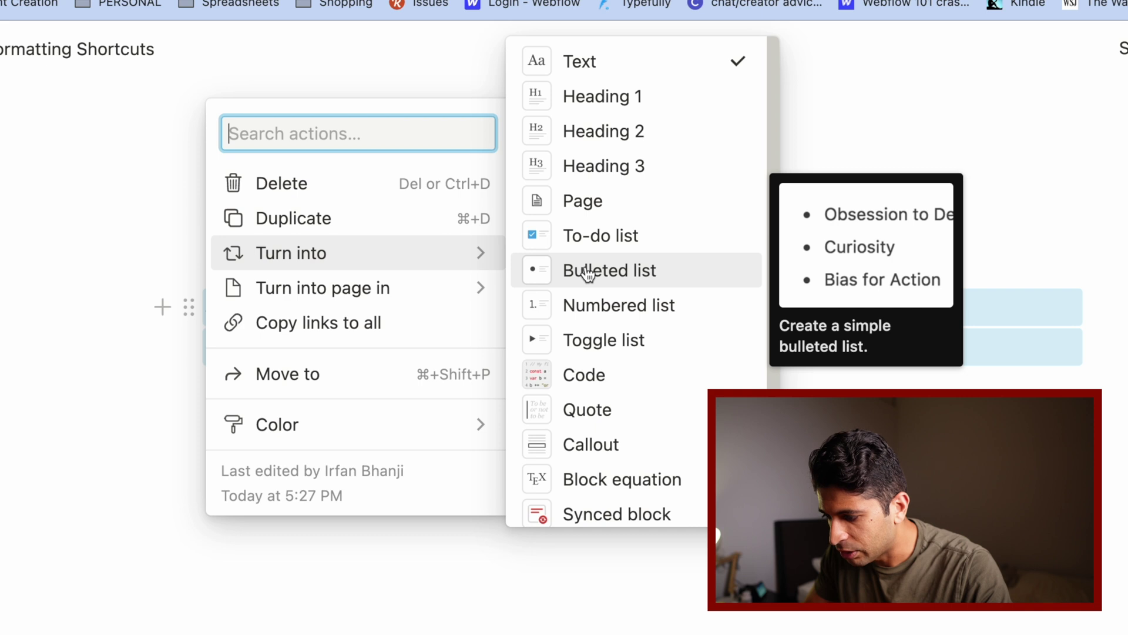
pyautogui.click(458, 589)
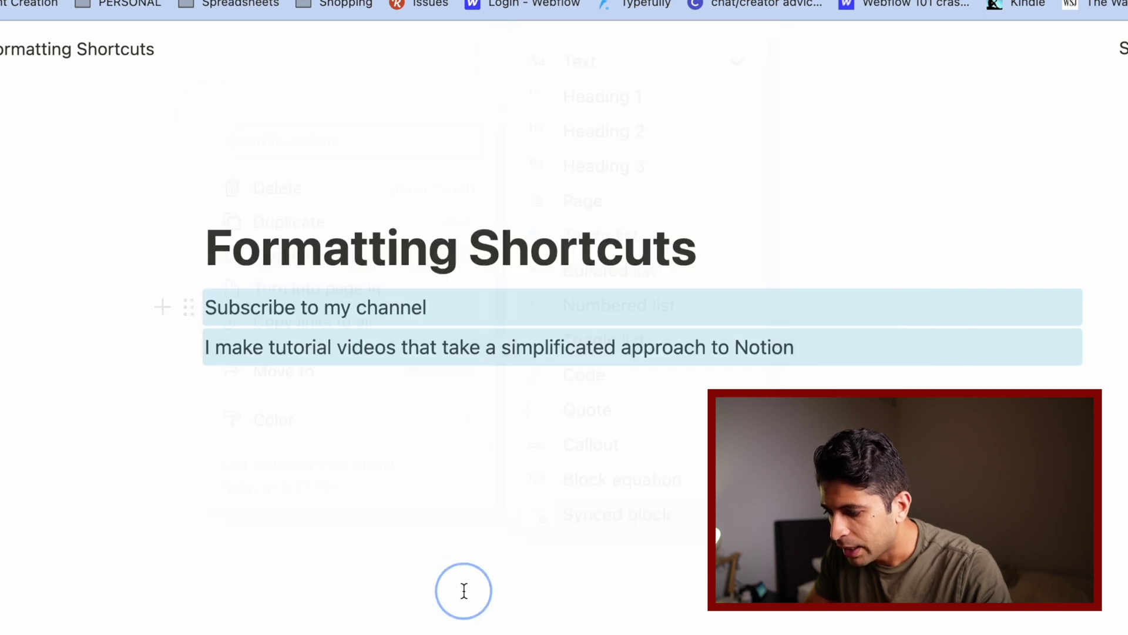
pyautogui.click(454, 523)
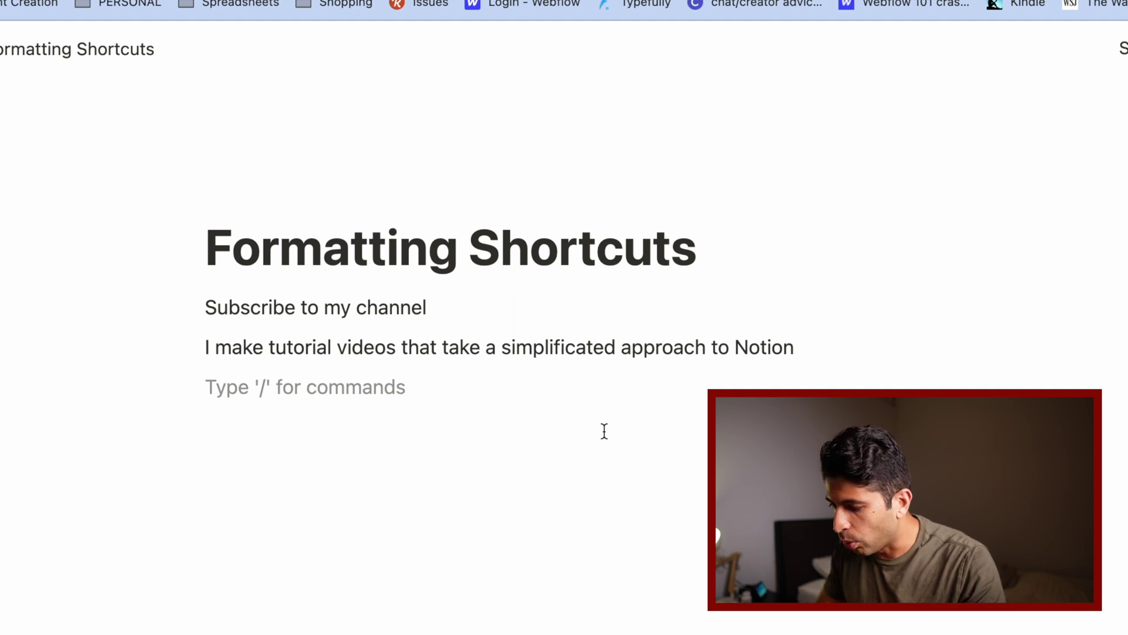
# Create a numbered list with 'item 1' and 'item 2' using the 1. shortcut, then end it.
pyautogui.write('1.')
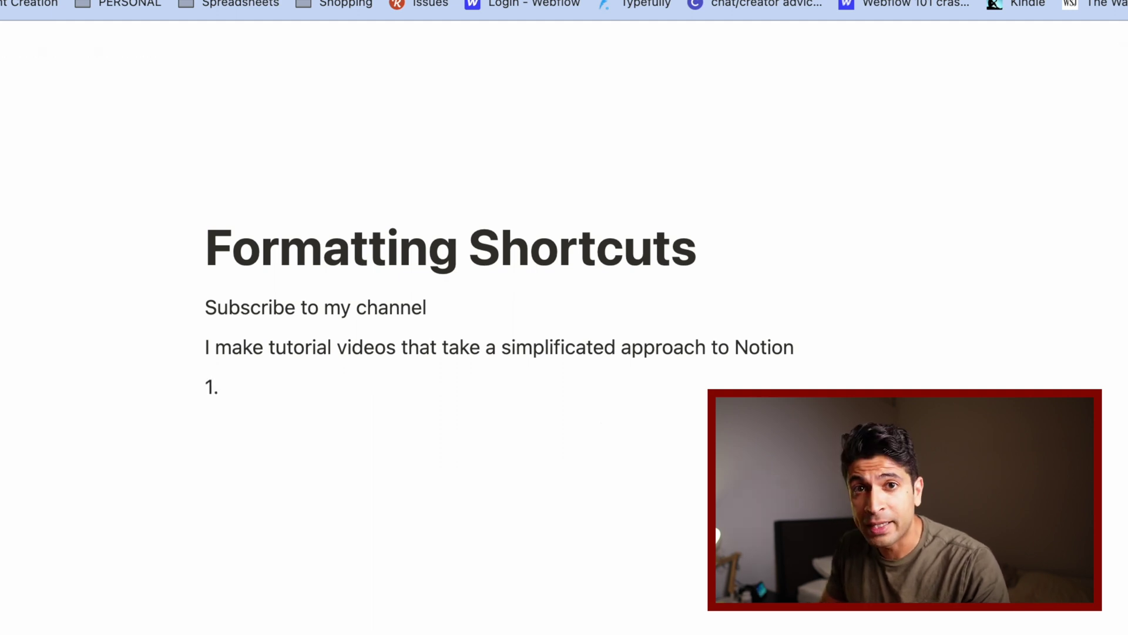
pyautogui.press('space')
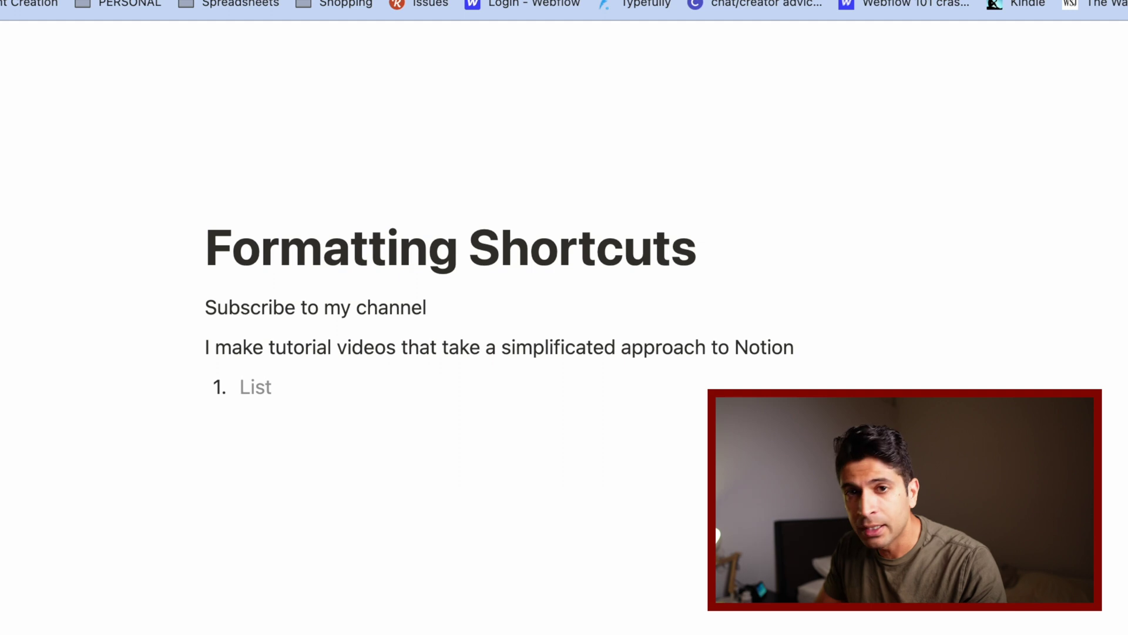
pyautogui.write('item 1')
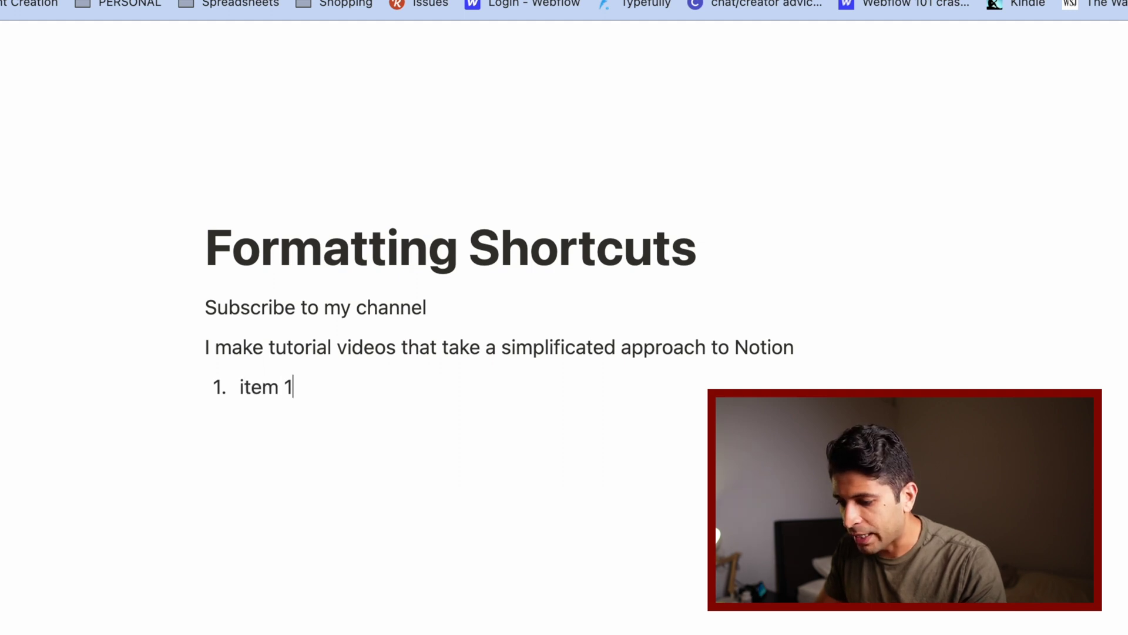
pyautogui.press('Return')
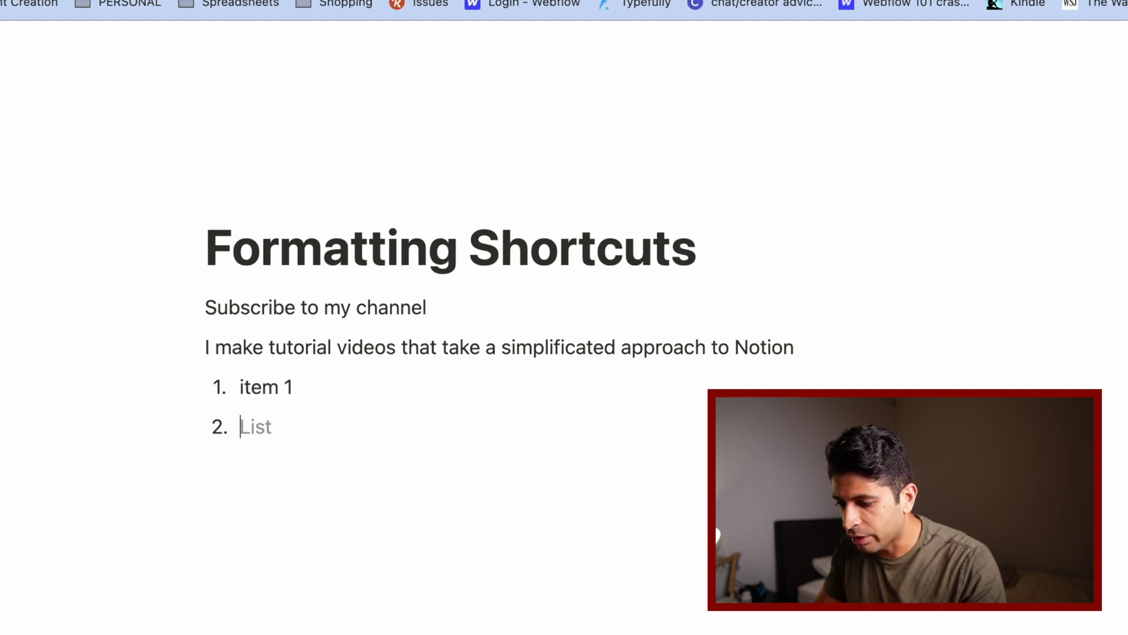
pyautogui.write('item 2')
pyautogui.press('Return')
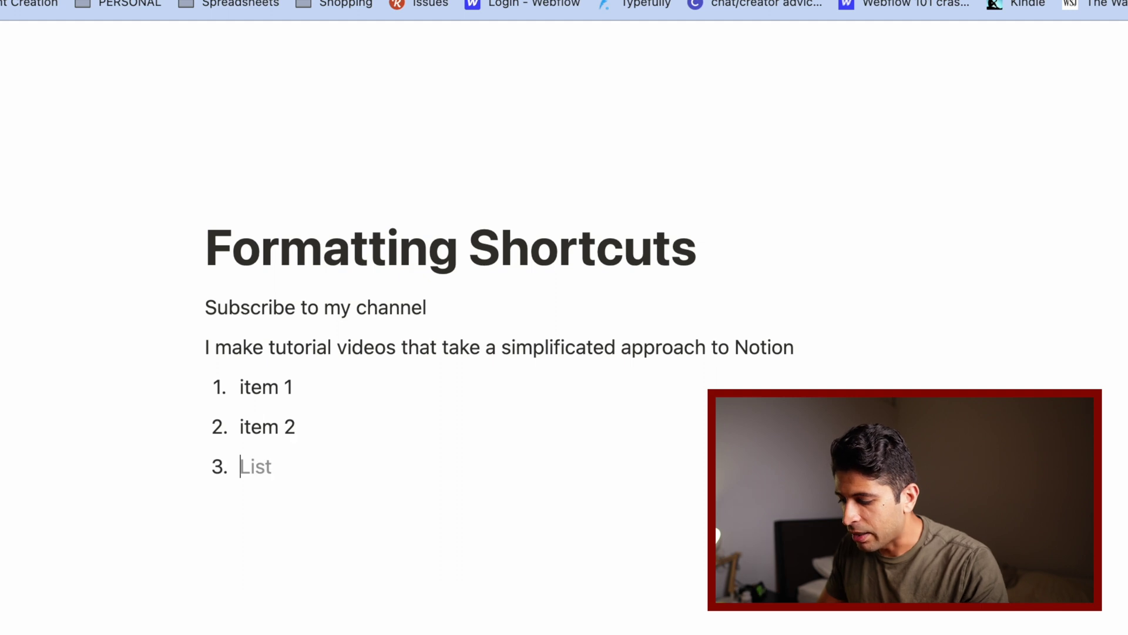
pyautogui.press('Return')
pyautogui.press('Return')
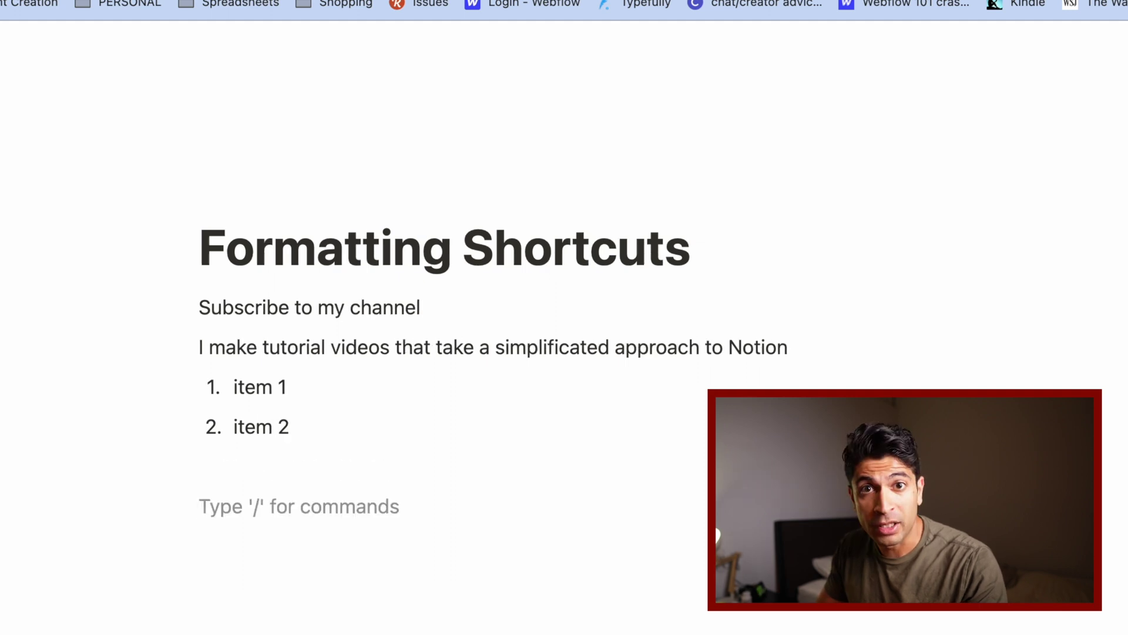
# Add a bulleted list with 'bullet list' and 'second bullet' using the - shortcut.
pyautogui.write('-')
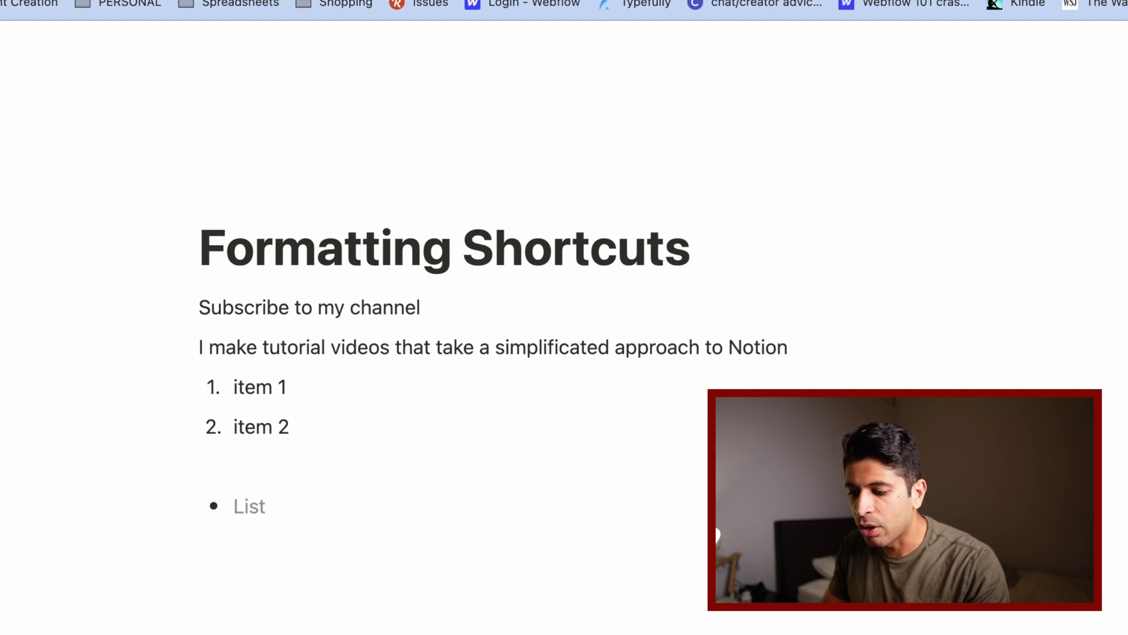
pyautogui.write(' bullet list')
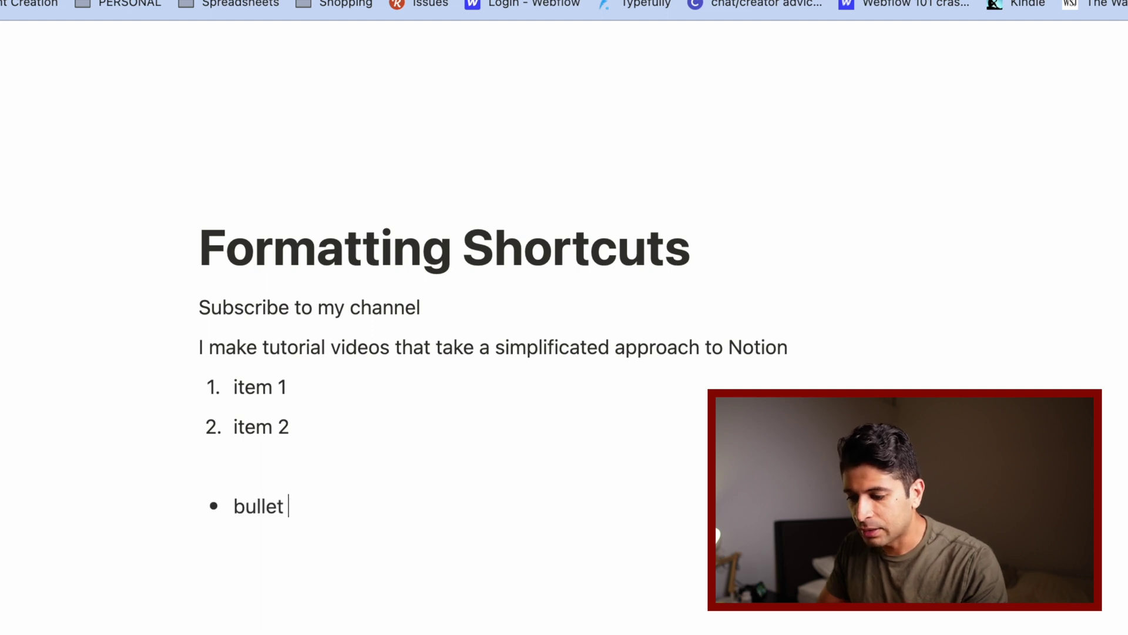
pyautogui.press('Return')
pyautogui.write('s')
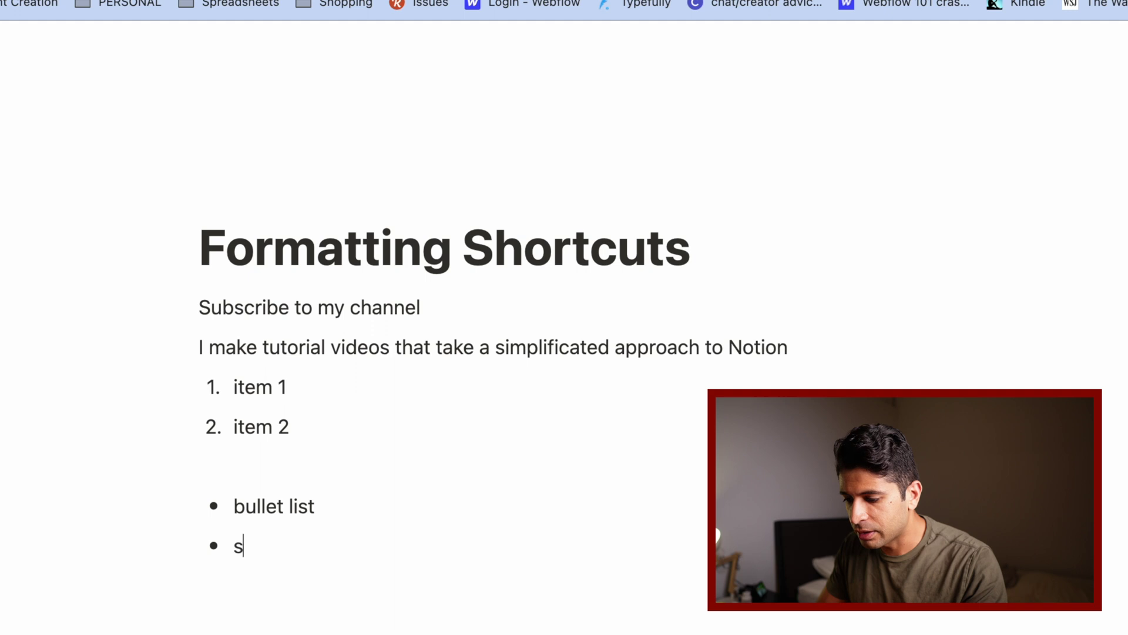
pyautogui.write('econd bullet')
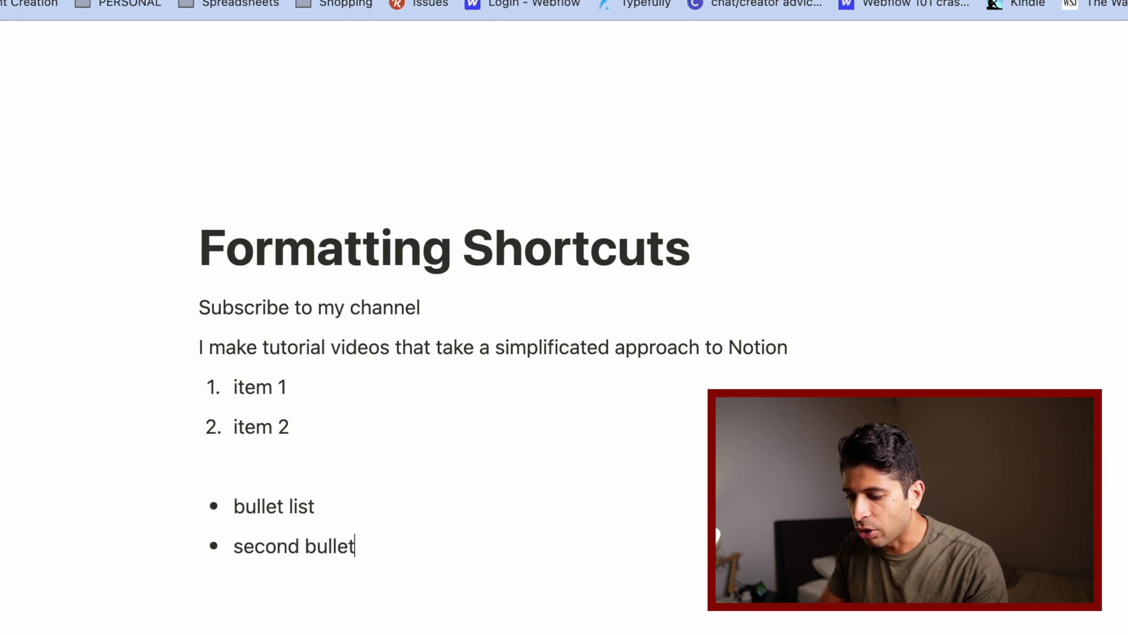